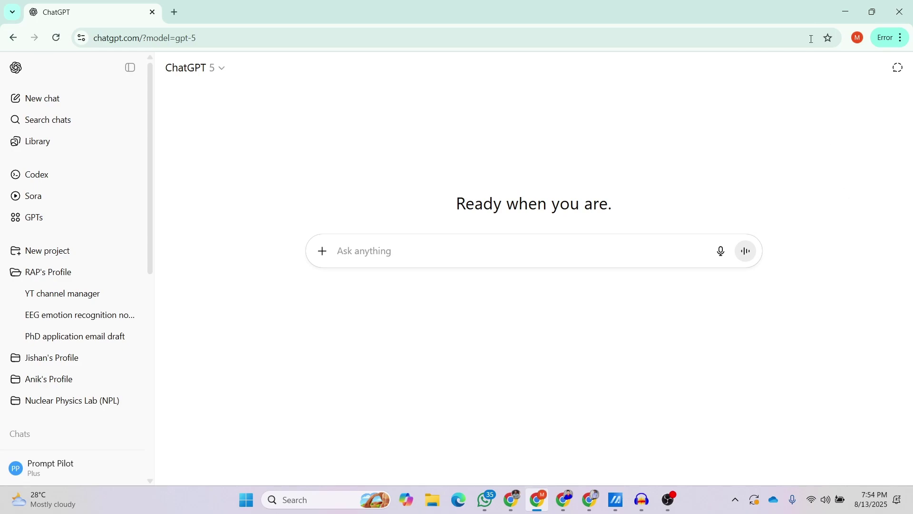
Compare the model lists on the Plus and free accounts, then bring up the Plus account menu.
{"action": "left_click", "coordinate": [206, 67]}
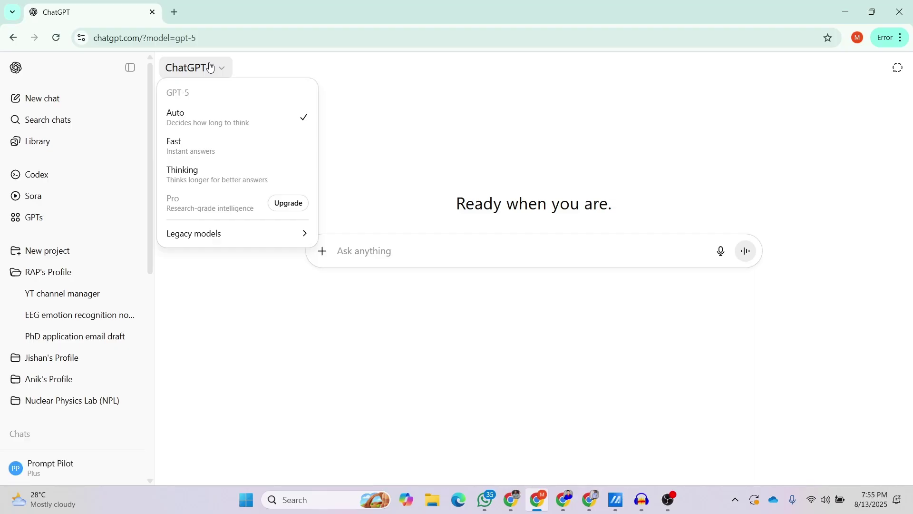
{"action": "left_click", "coordinate": [222, 68]}
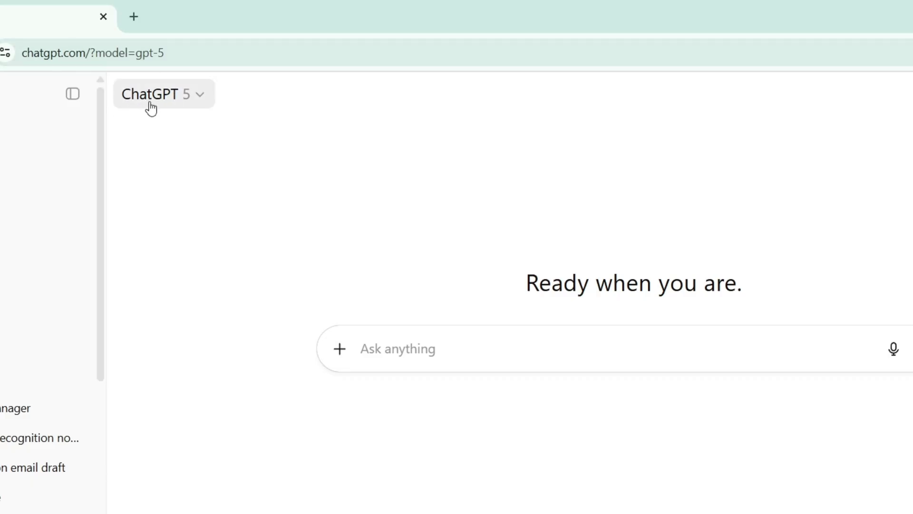
{"action": "left_click", "coordinate": [185, 109]}
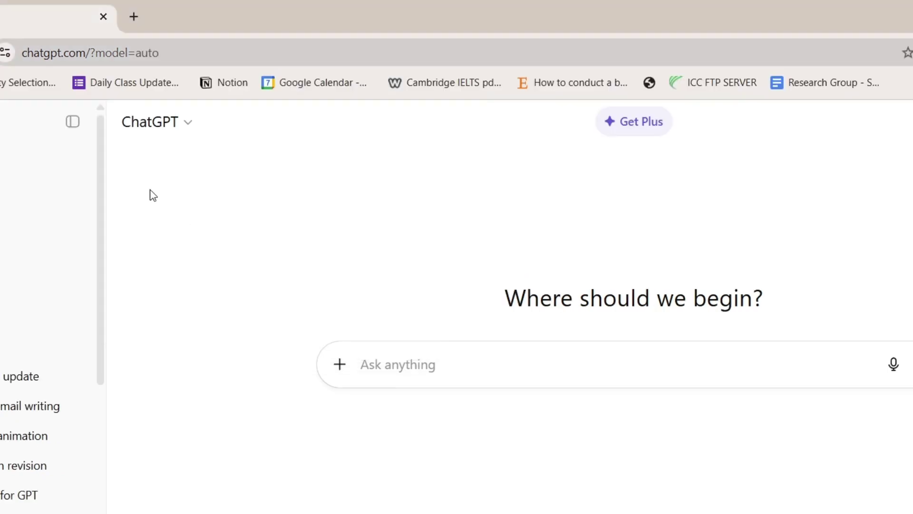
{"action": "left_click", "coordinate": [184, 128]}
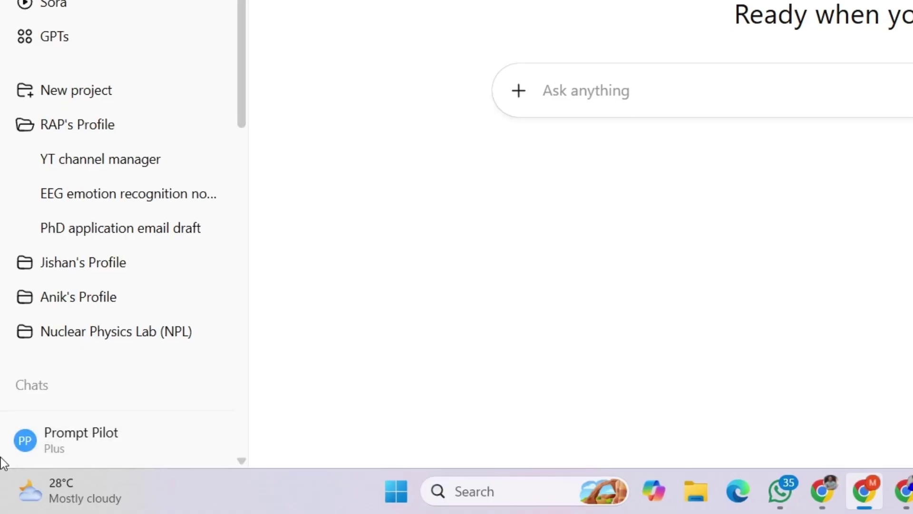
{"action": "left_click", "coordinate": [43, 444]}
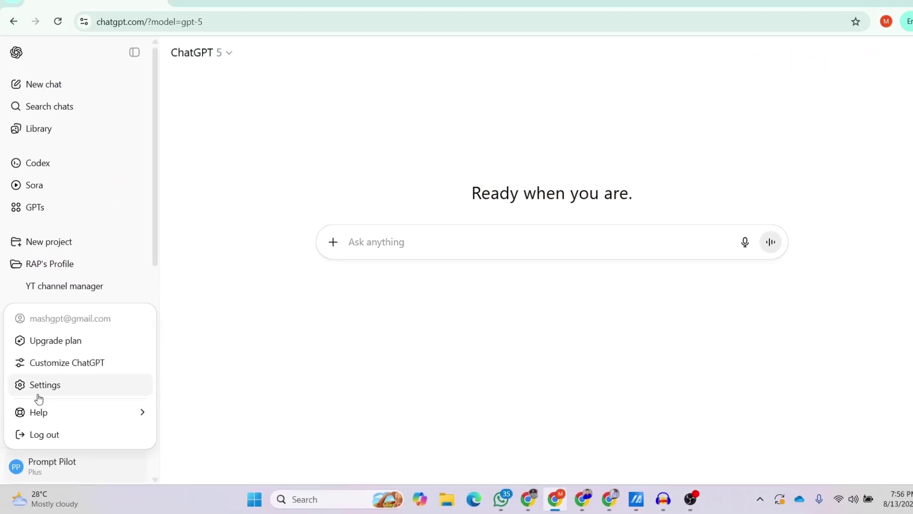
Enable 'Show additional models' in the Plus account's General settings.
{"action": "left_click", "coordinate": [43, 389]}
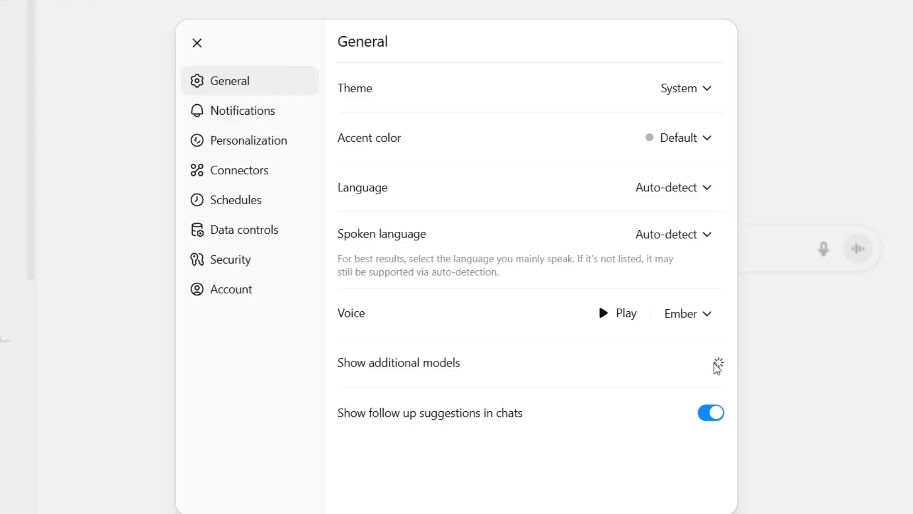
{"action": "left_click", "coordinate": [715, 368]}
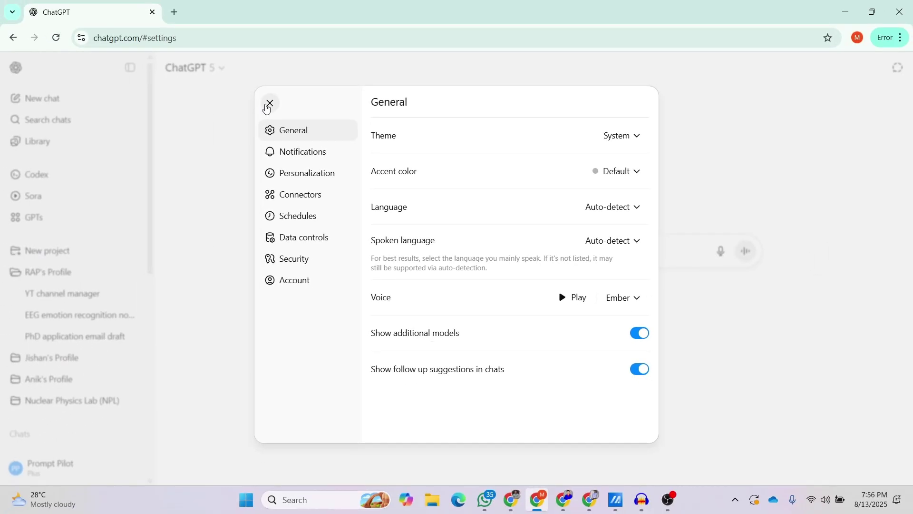
Close settings, select GPT-4o under Legacy models, and move to the free account's window.
{"action": "left_click", "coordinate": [266, 101]}
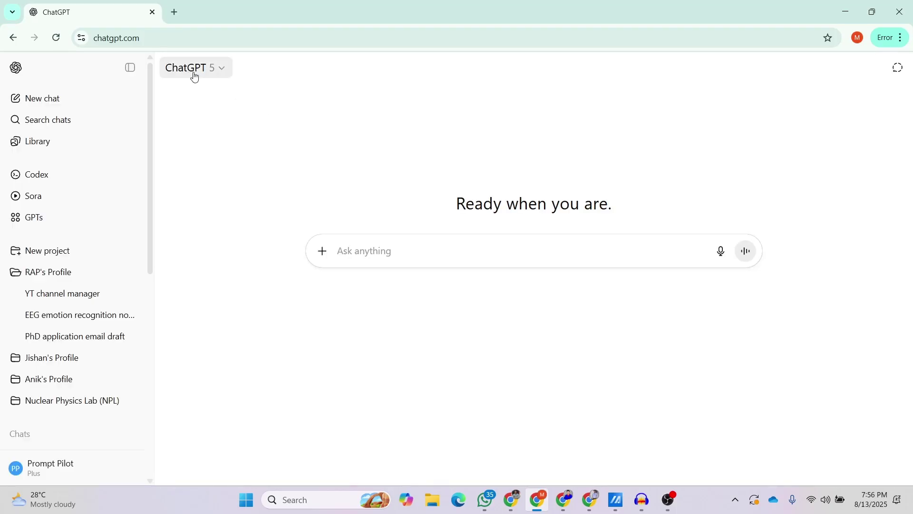
{"action": "left_click", "coordinate": [223, 72]}
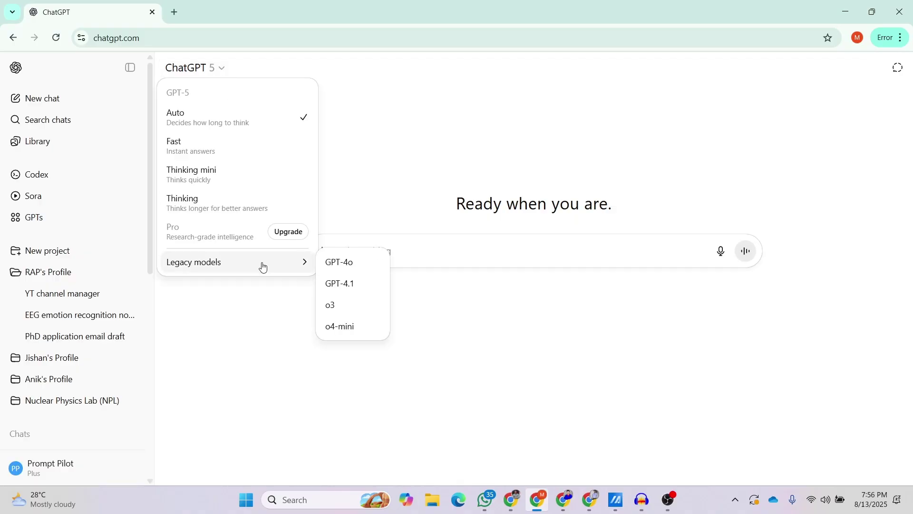
{"action": "mouse_move", "coordinate": [236, 262]}
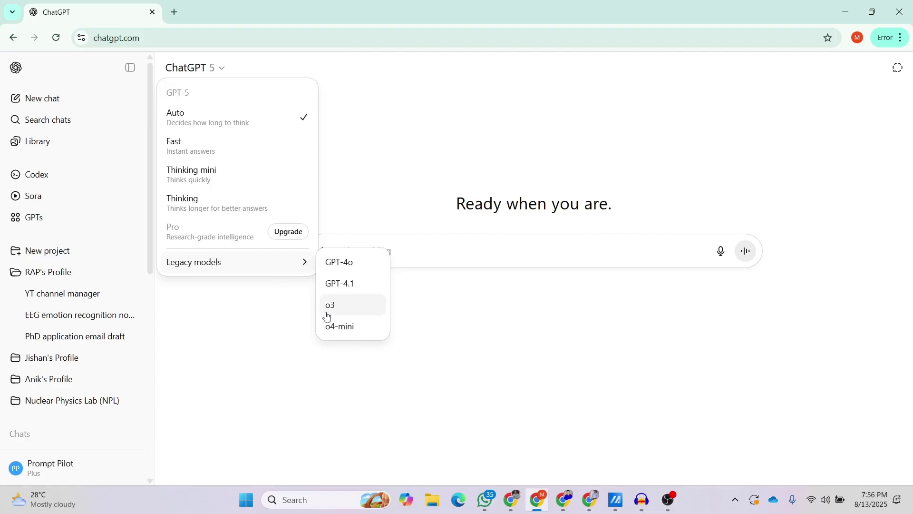
{"action": "left_click", "coordinate": [352, 269]}
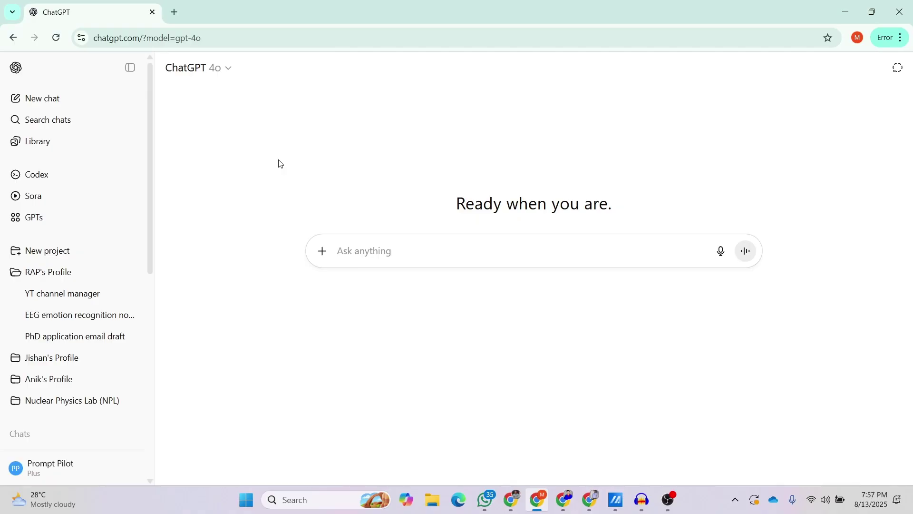
{"action": "mouse_move", "coordinate": [589, 499]}
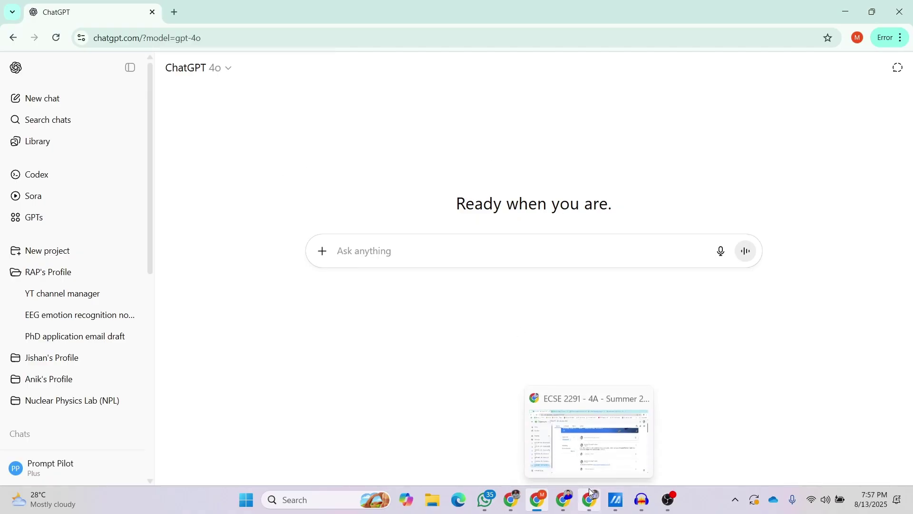
{"action": "left_click", "coordinate": [511, 500]}
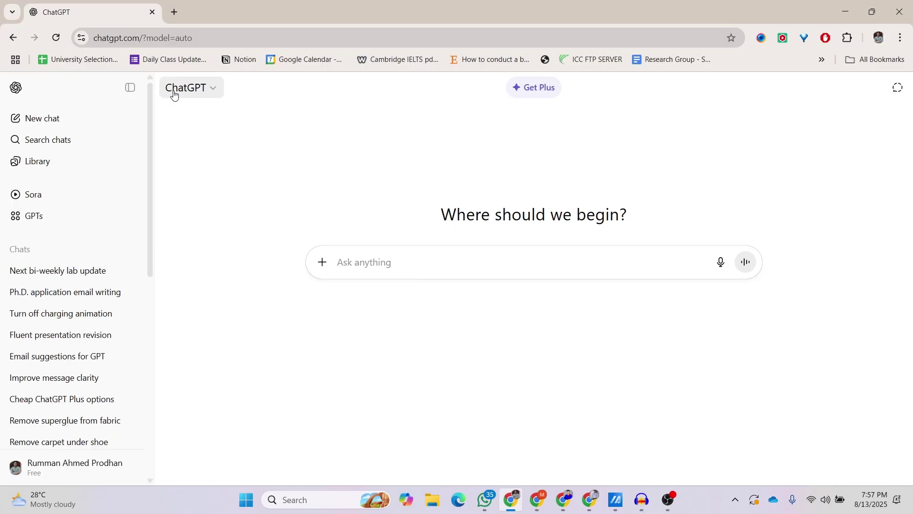
Confirm the free account's General settings lack the additional-models option, then close them.
{"action": "left_click", "coordinate": [108, 466]}
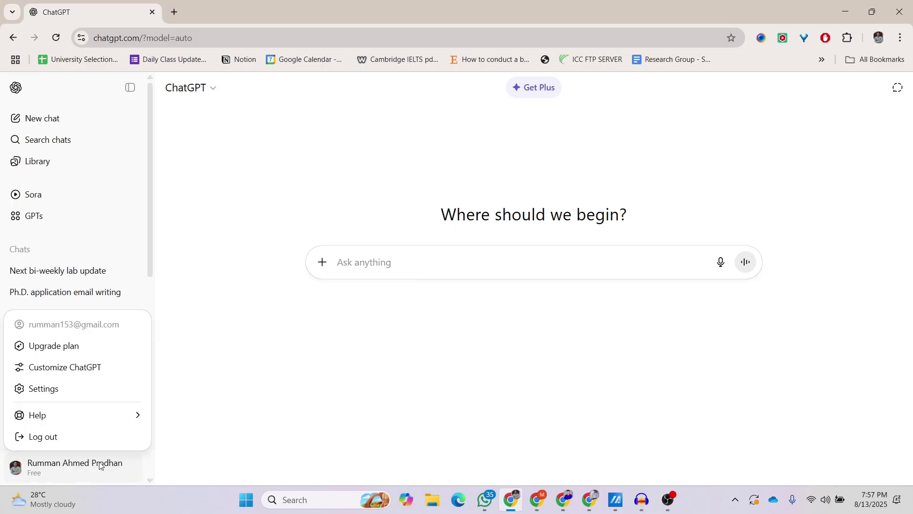
{"action": "left_click", "coordinate": [58, 393]}
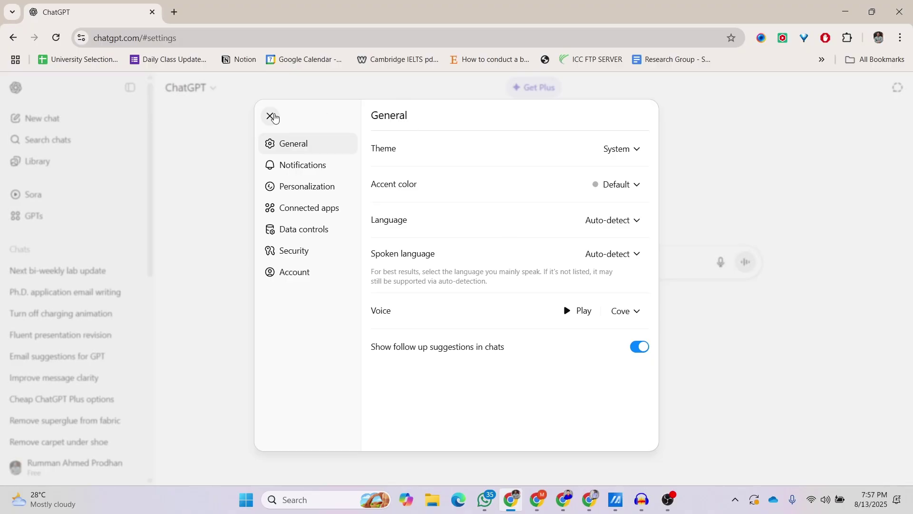
{"action": "left_click", "coordinate": [271, 117]}
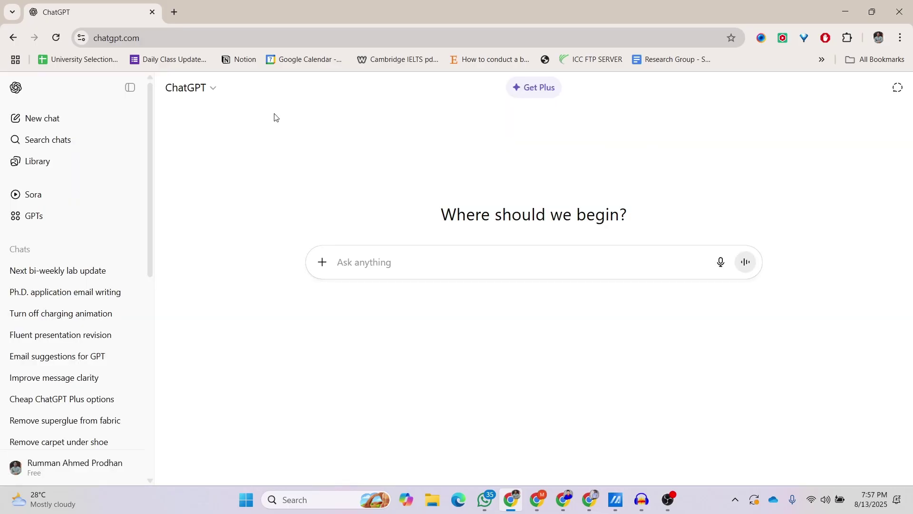